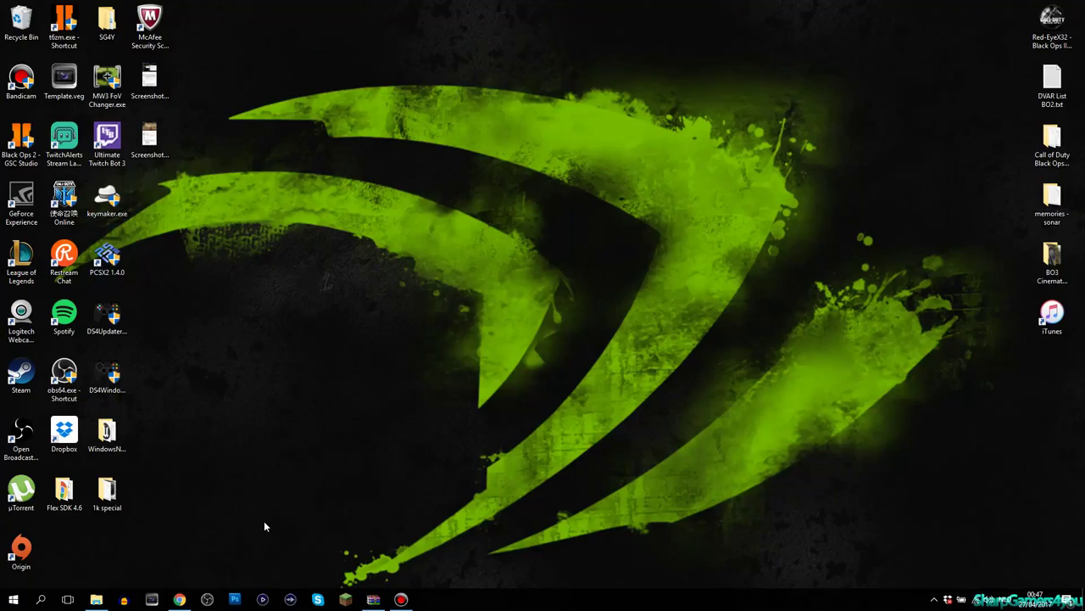
Restore Chrome from the taskbar to show the PassiveModding 'More MultiBackups By Fans' page.
left_click(180, 597)
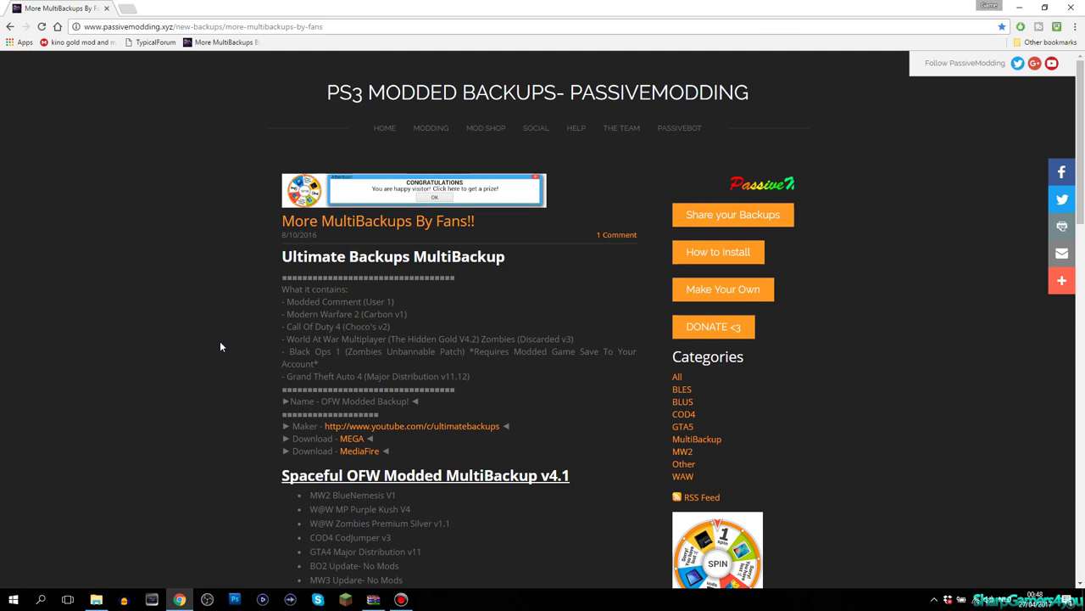
scroll(220, 307, "down", 1)
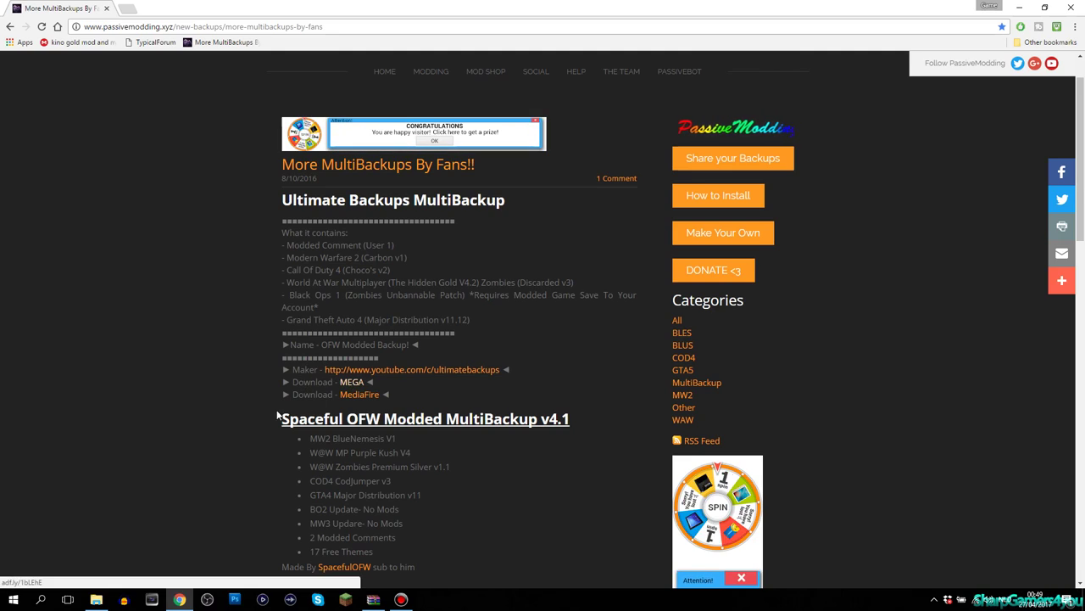
scroll(591, 330, "down", 3)
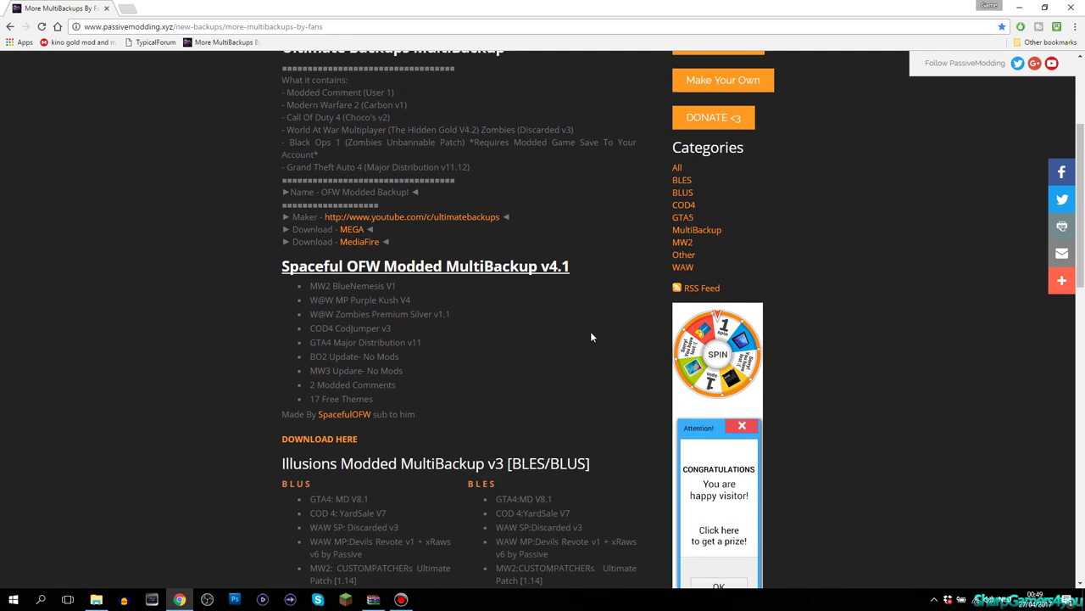
scroll(590, 331, "up", 3)
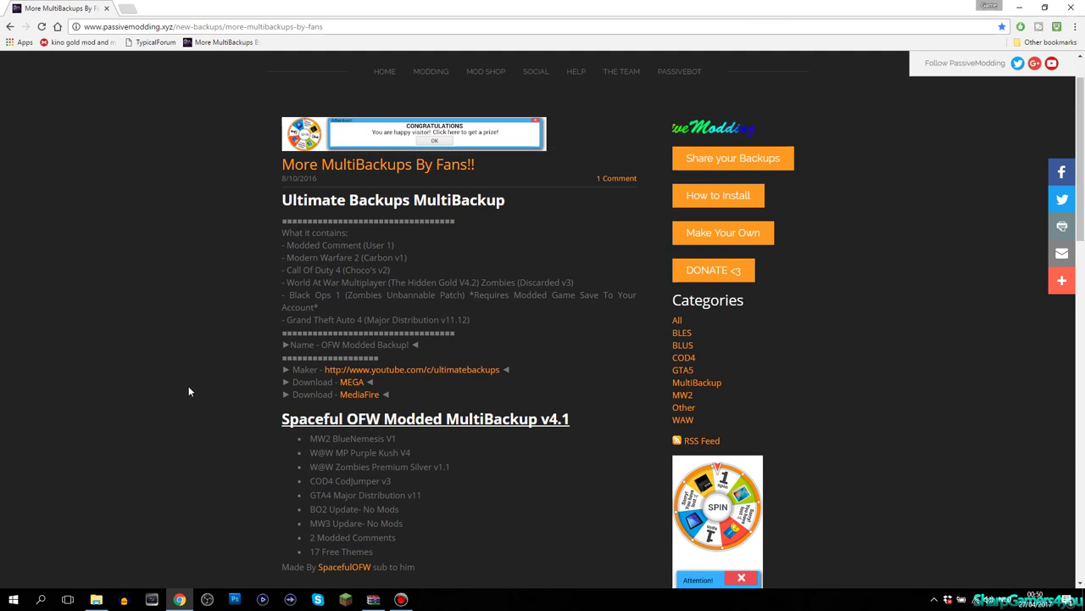
scroll(188, 386, "down", 1)
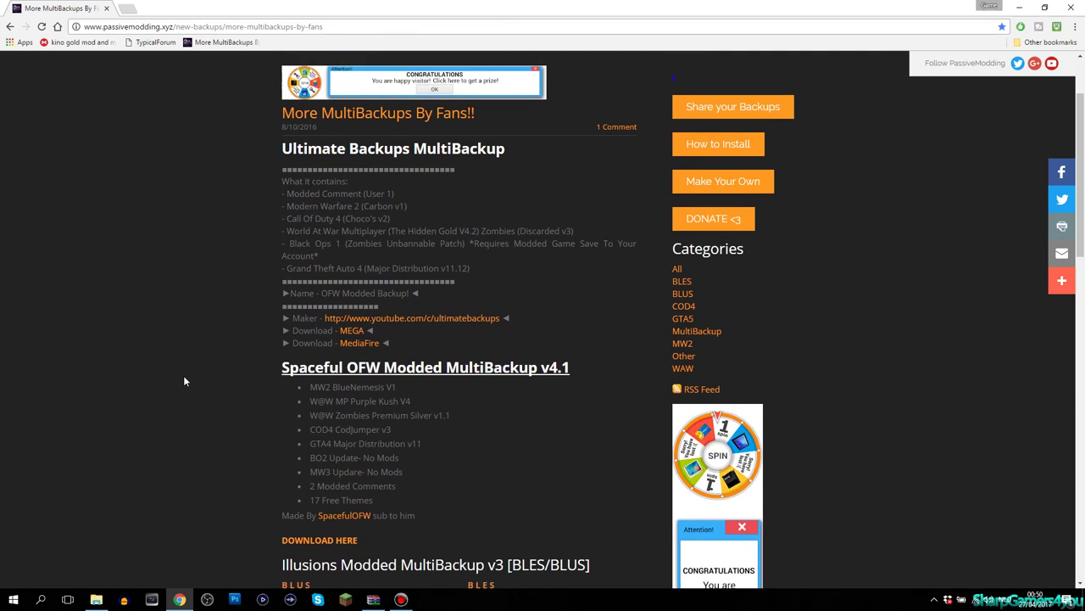
scroll(185, 375, "down", 2)
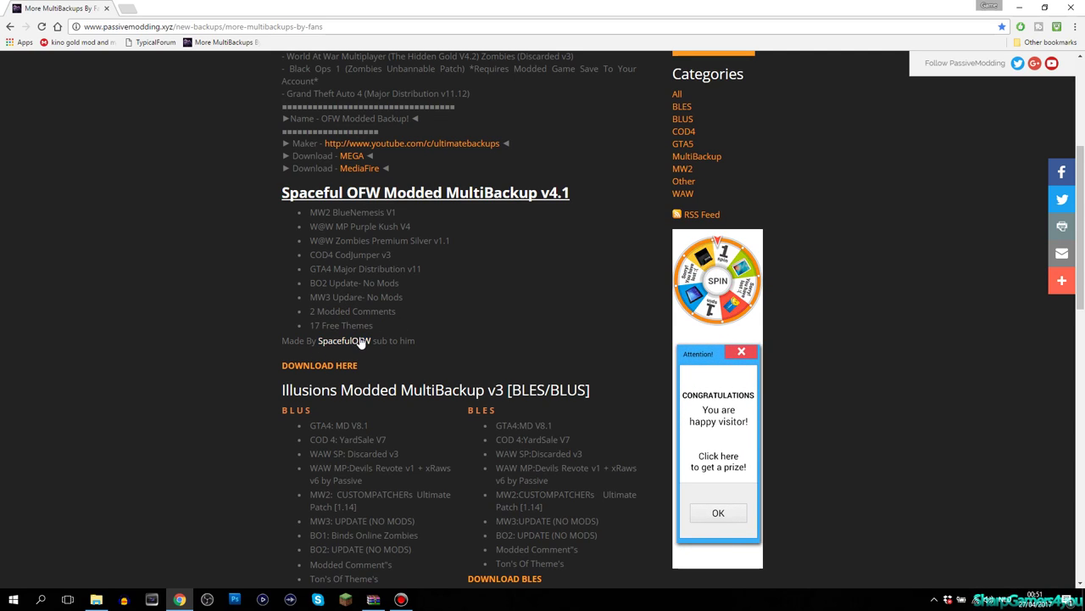
Scroll past the Spaceful OFW entry to the Illusions Modded MultiBackup v3 and AXBACK v1 listings.
scroll(390, 365, "down", 1)
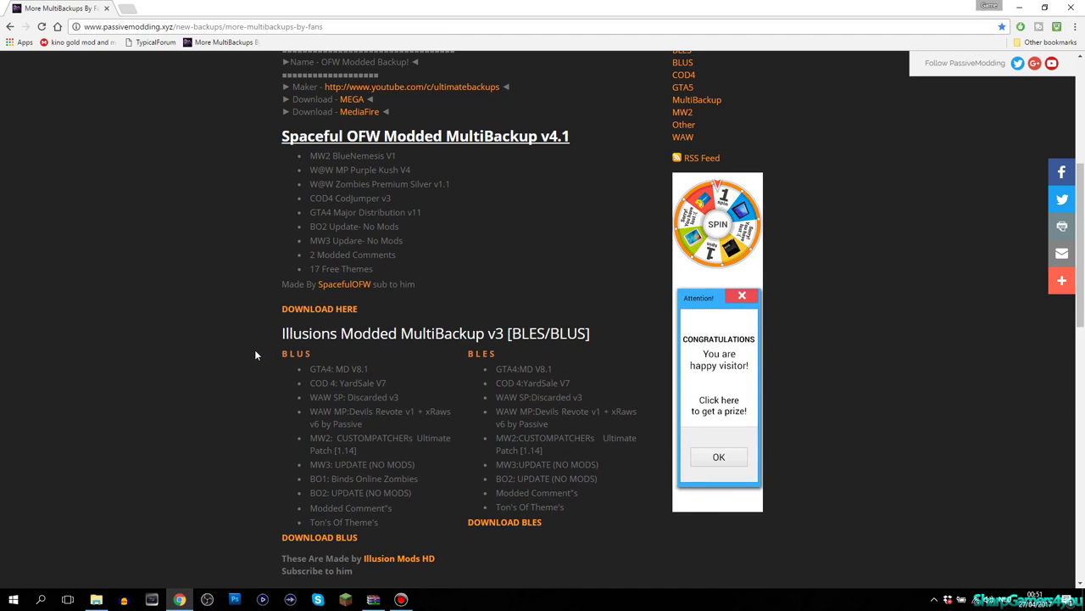
scroll(256, 350, "down", 1)
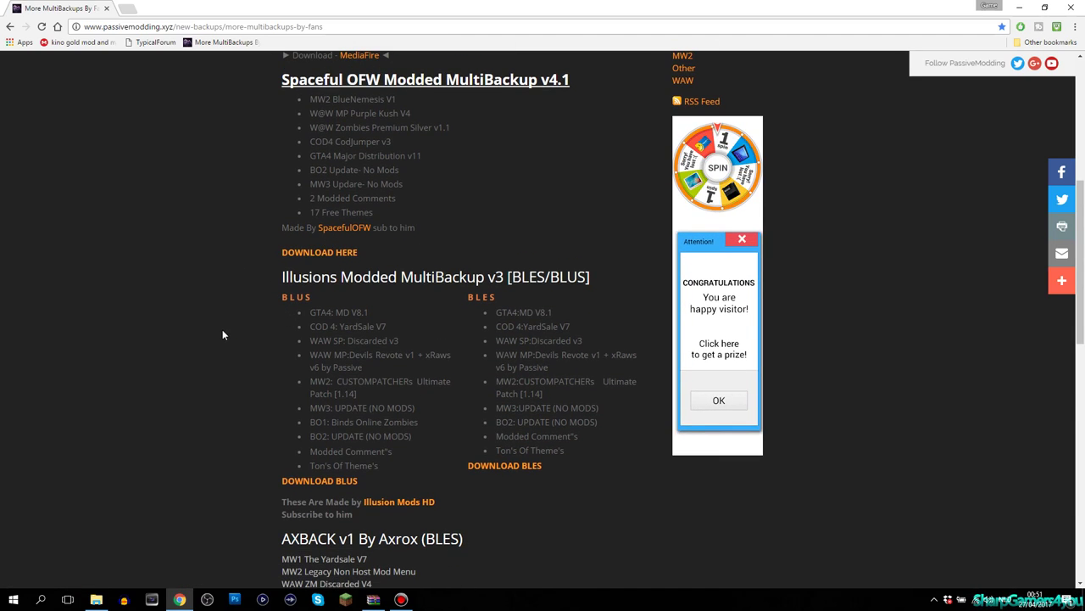
scroll(304, 356, "up", 3)
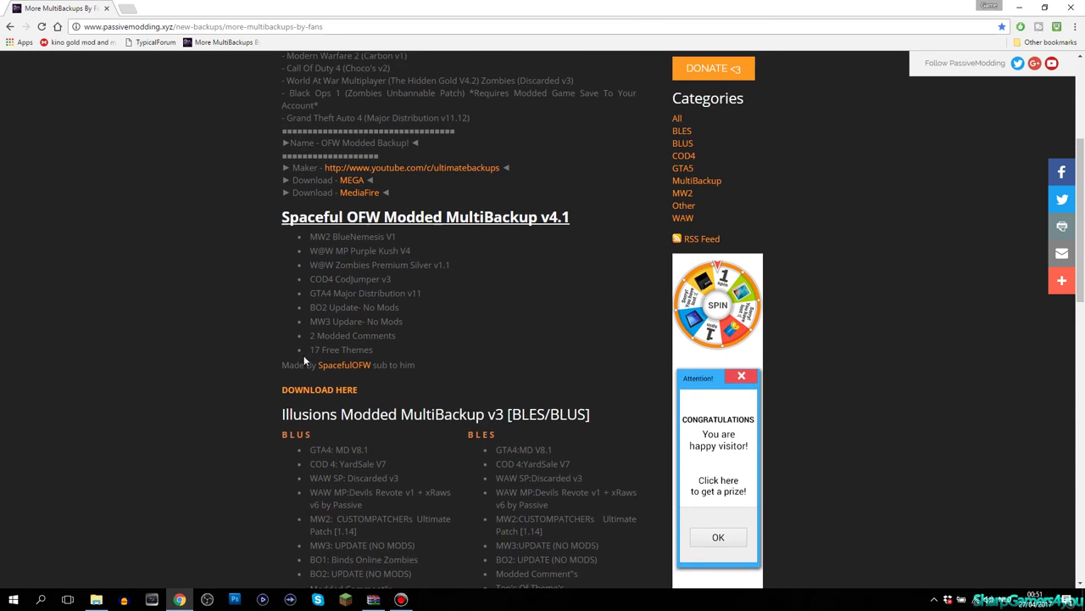
scroll(304, 360, "up", 1)
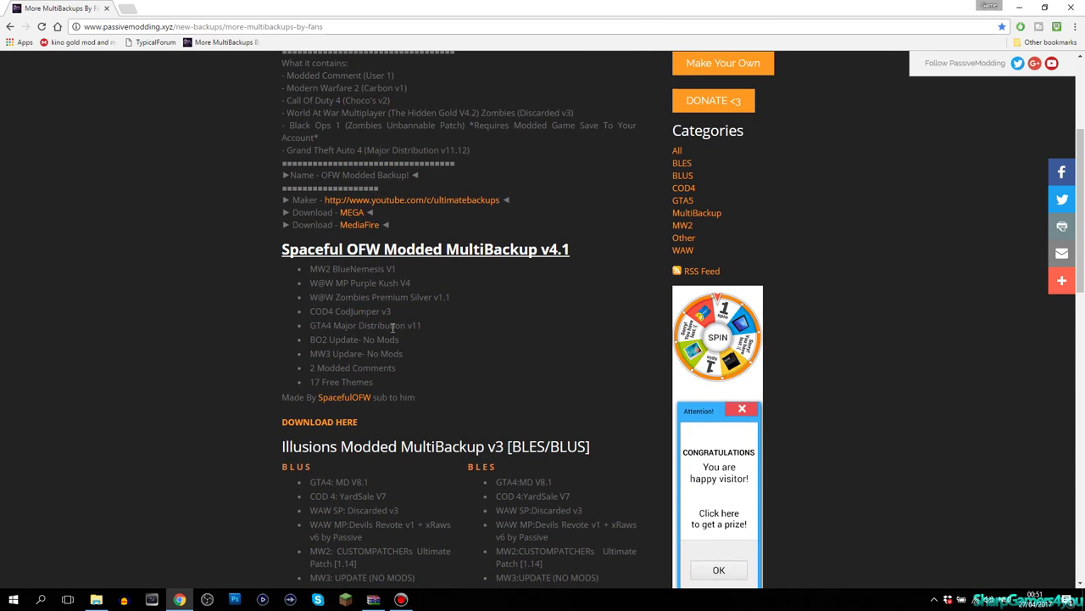
scroll(390, 327, "up", 1)
scroll(386, 326, "down", 1)
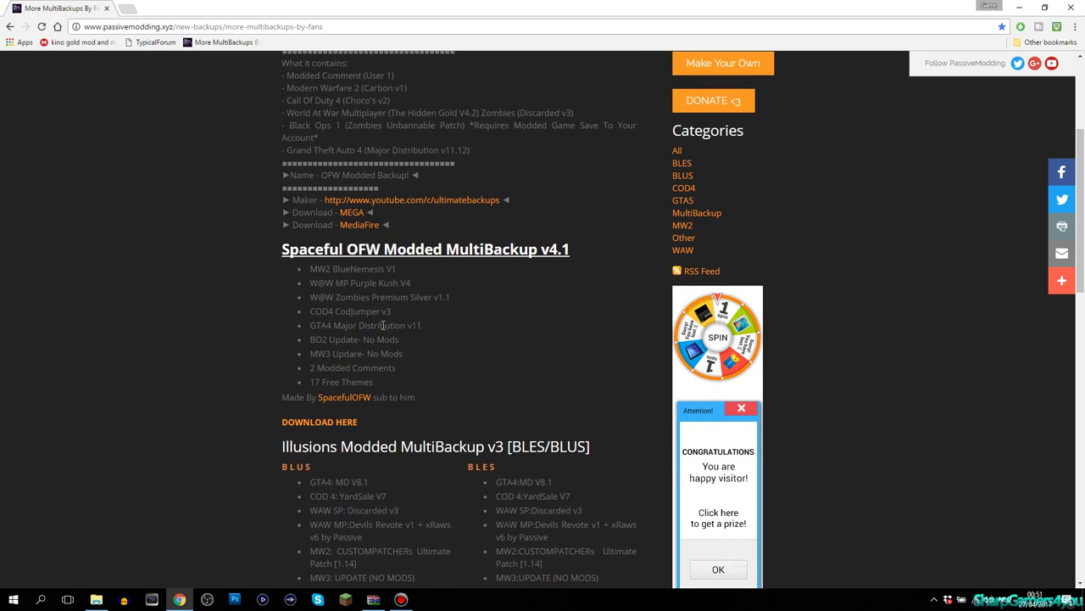
scroll(349, 301, "up", 1)
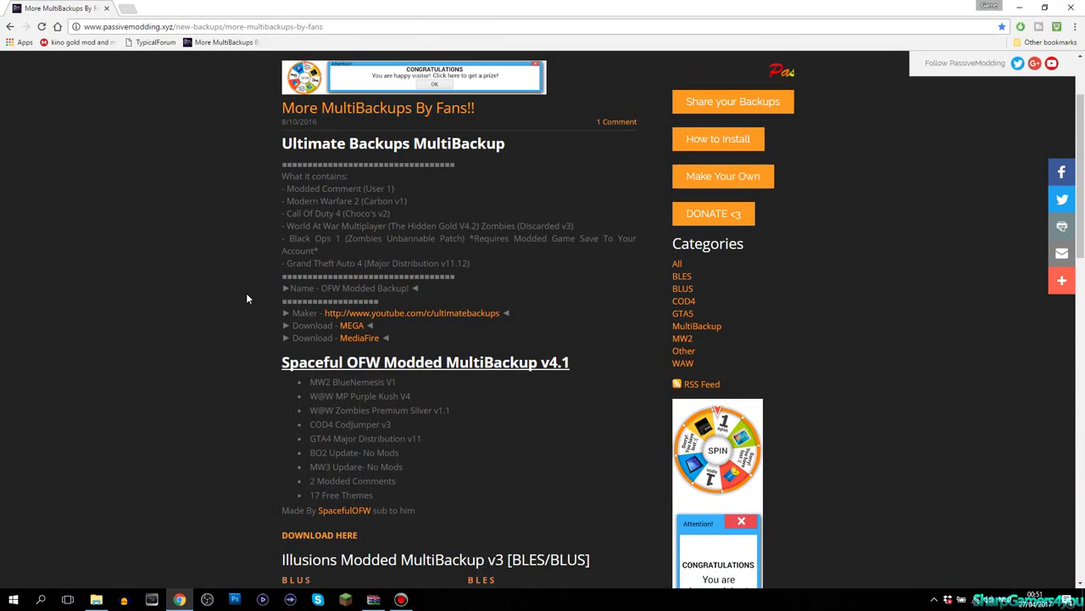
scroll(246, 299, "down", 4)
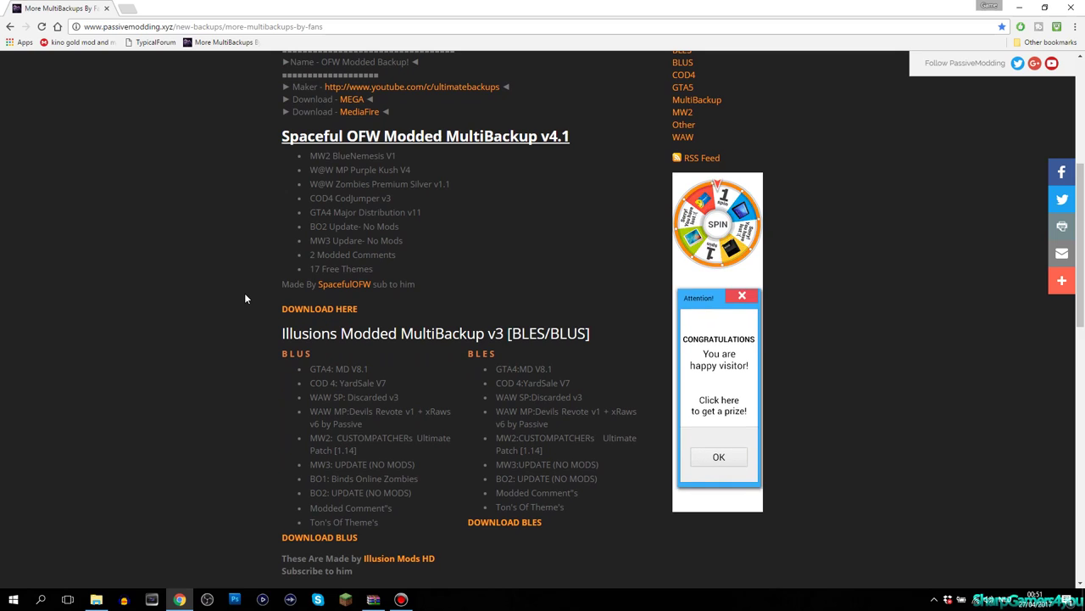
scroll(245, 294, "up", 2)
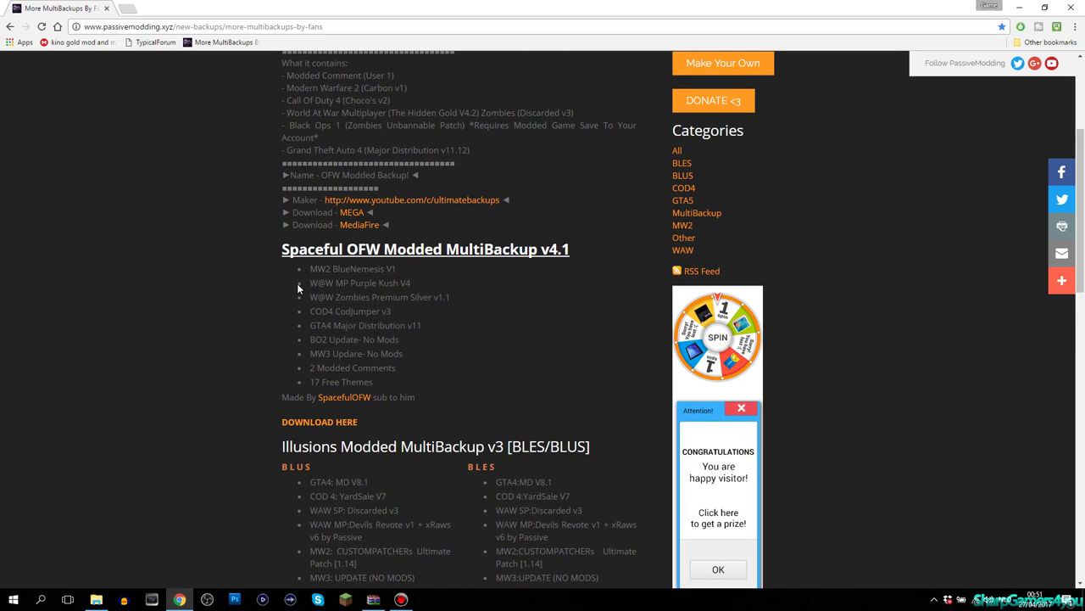
scroll(297, 284, "down", 3)
scroll(229, 386, "down", 2)
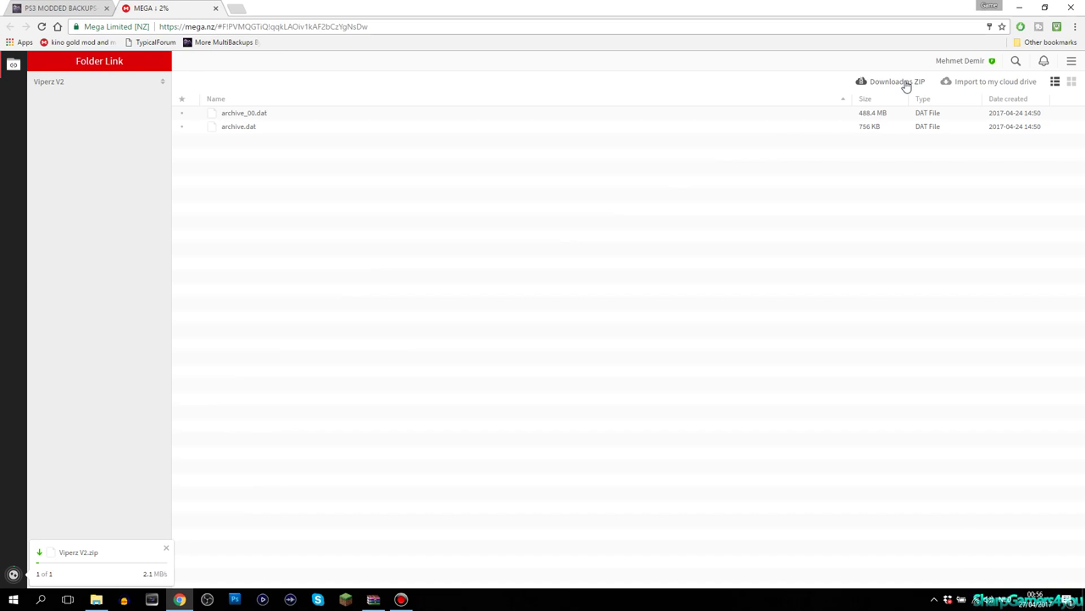
Minimise Chrome while Viperz V2.zip keeps downloading, revealing the desktop.
left_click(1014, 7)
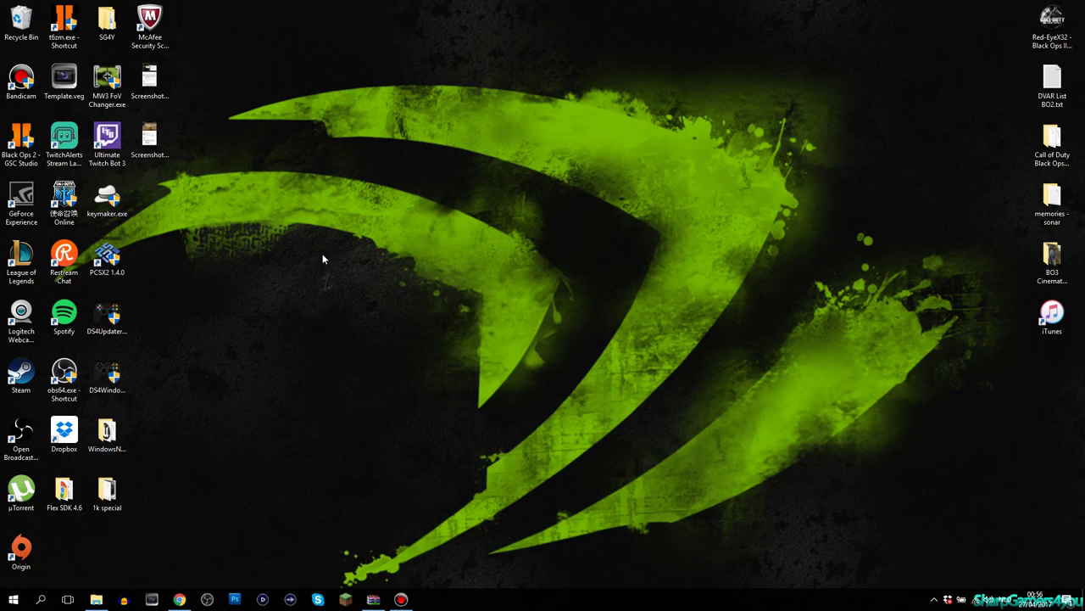
Make a new desktop folder called PS3 and open the empty folder.
right_click(321, 217)
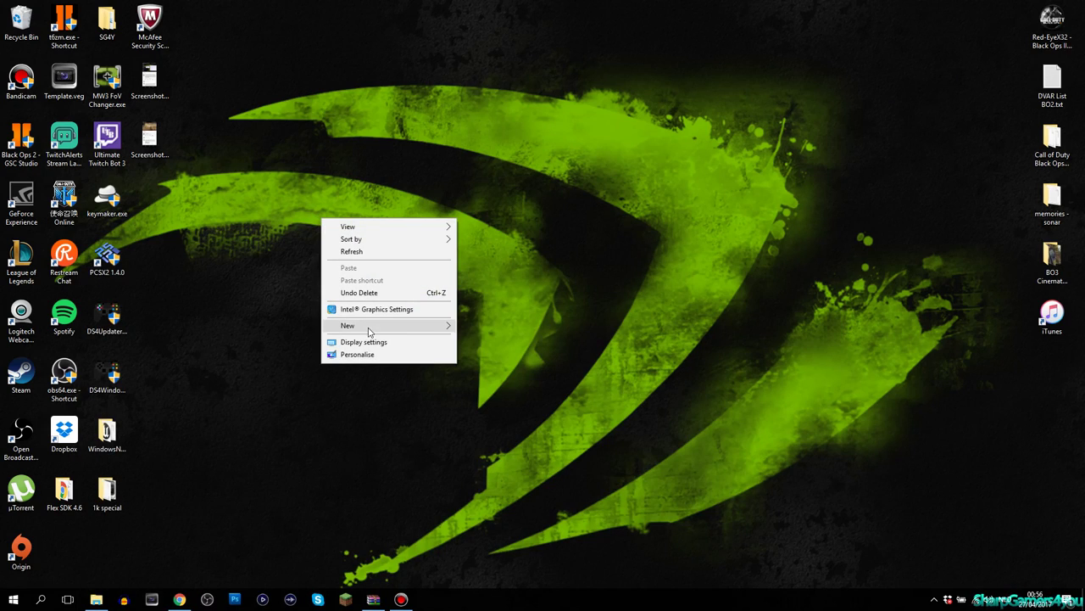
mouse_move(391, 326)
left_click(471, 327)
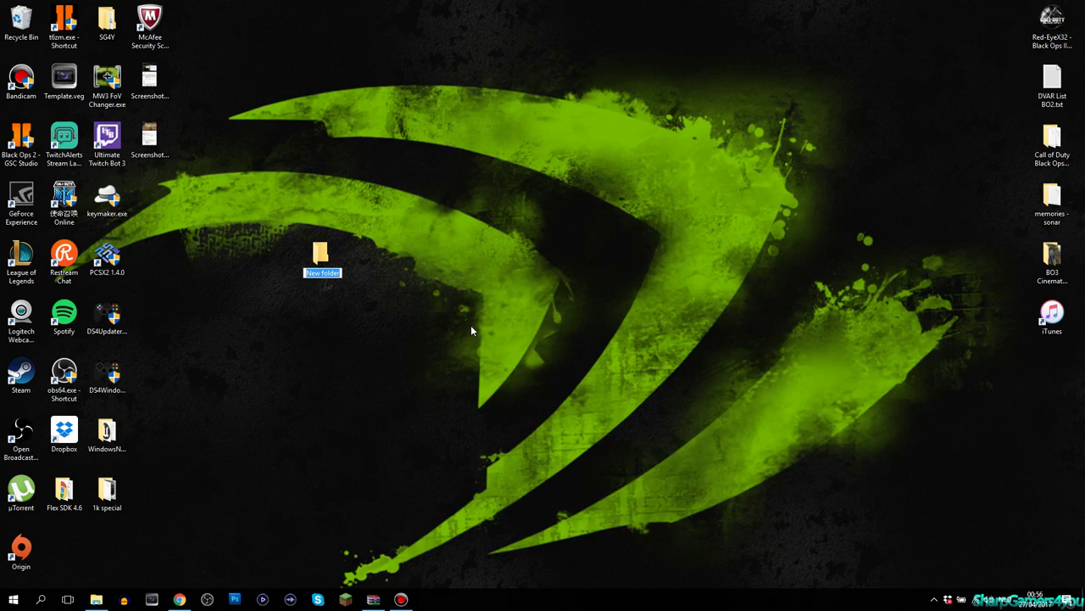
key("Caps_Lock")
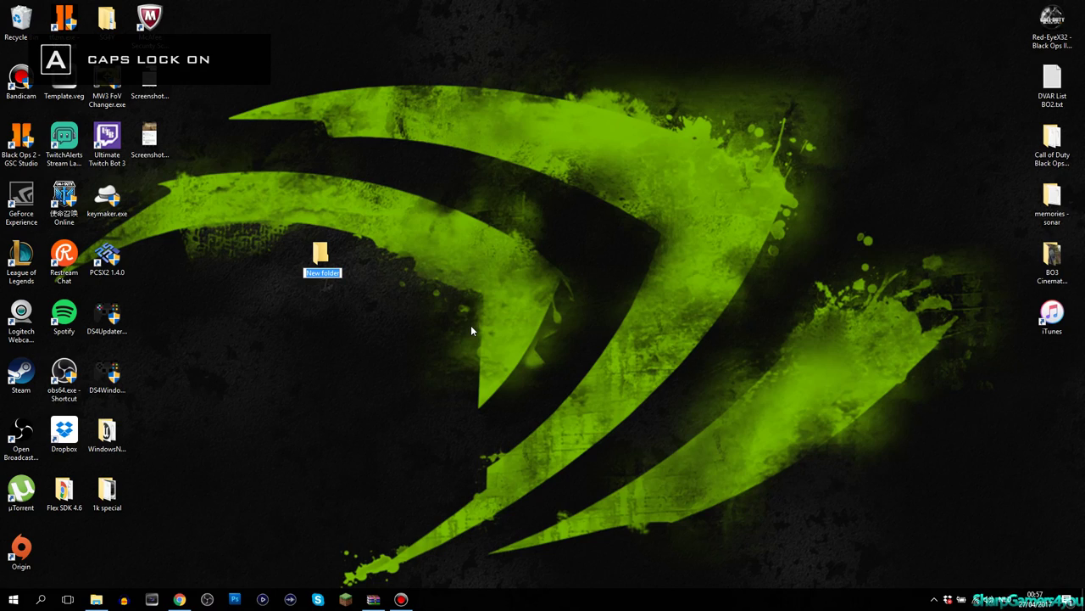
key("Caps_Lock")
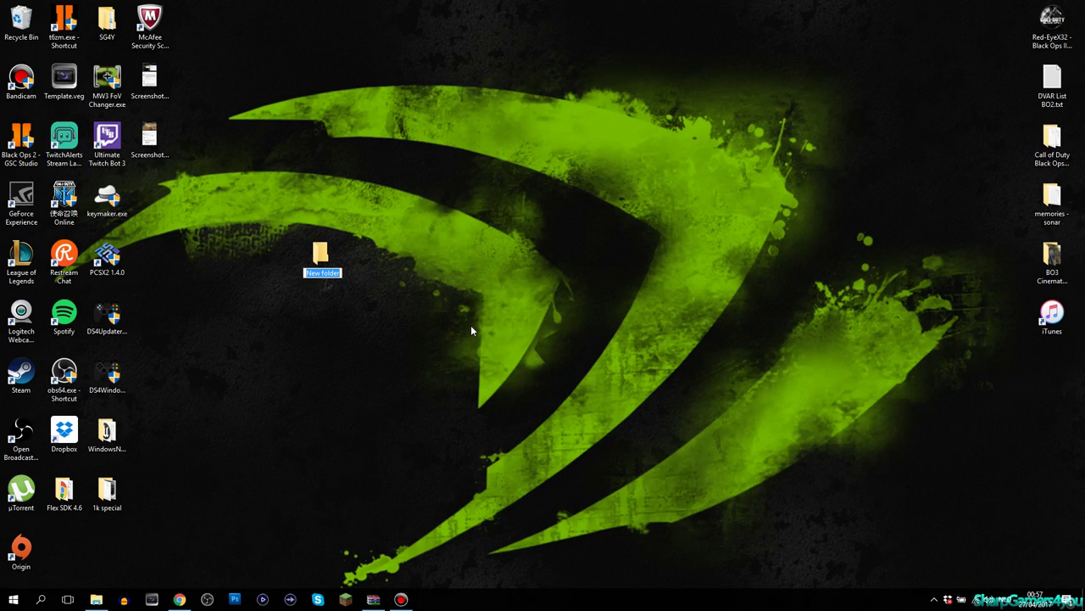
type("PS")
type("3")
key("Return")
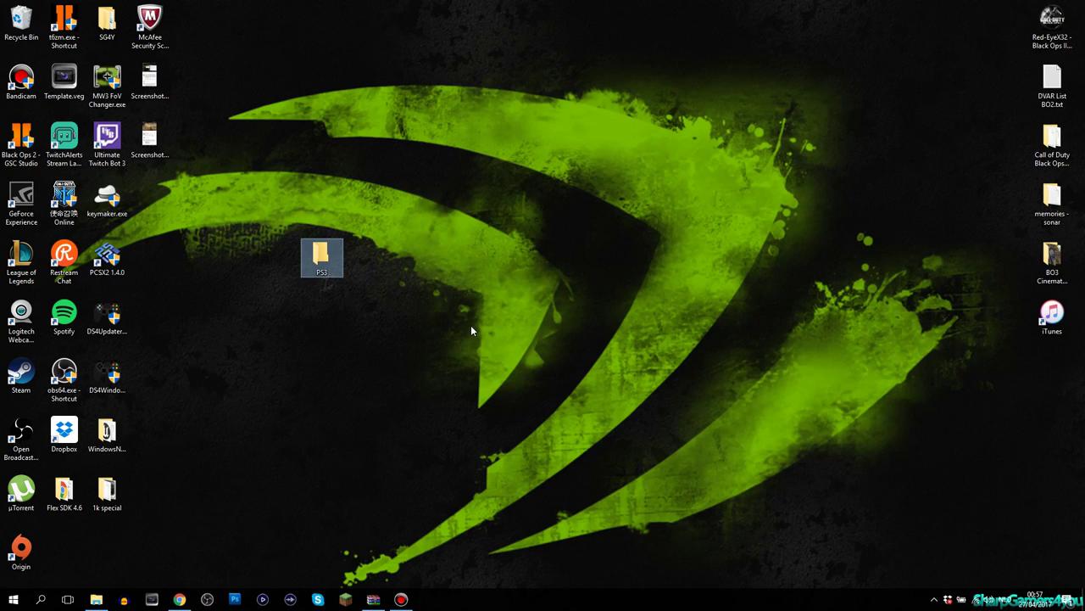
key("Return")
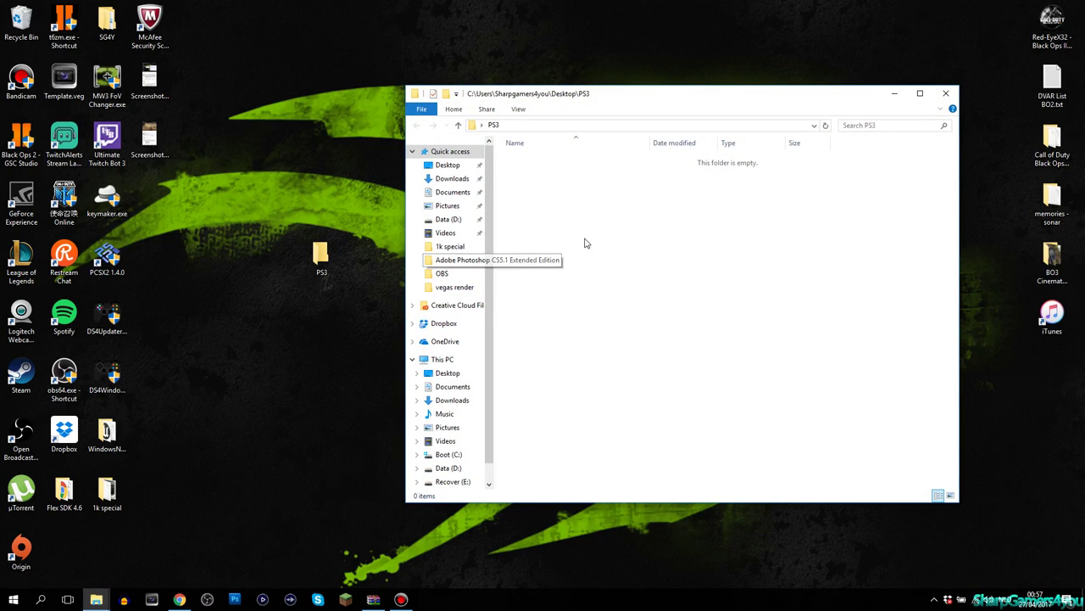
Add a folder named EXPORT inside PS3, discarding an accidental shortcut, and open it.
right_click(585, 237)
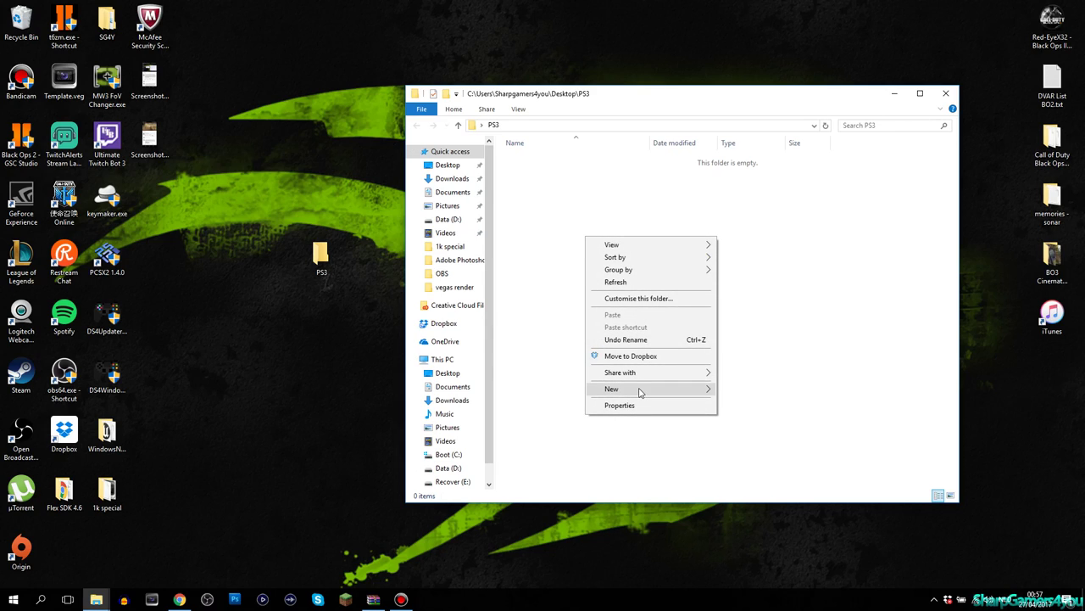
mouse_move(627, 389)
left_click(751, 404)
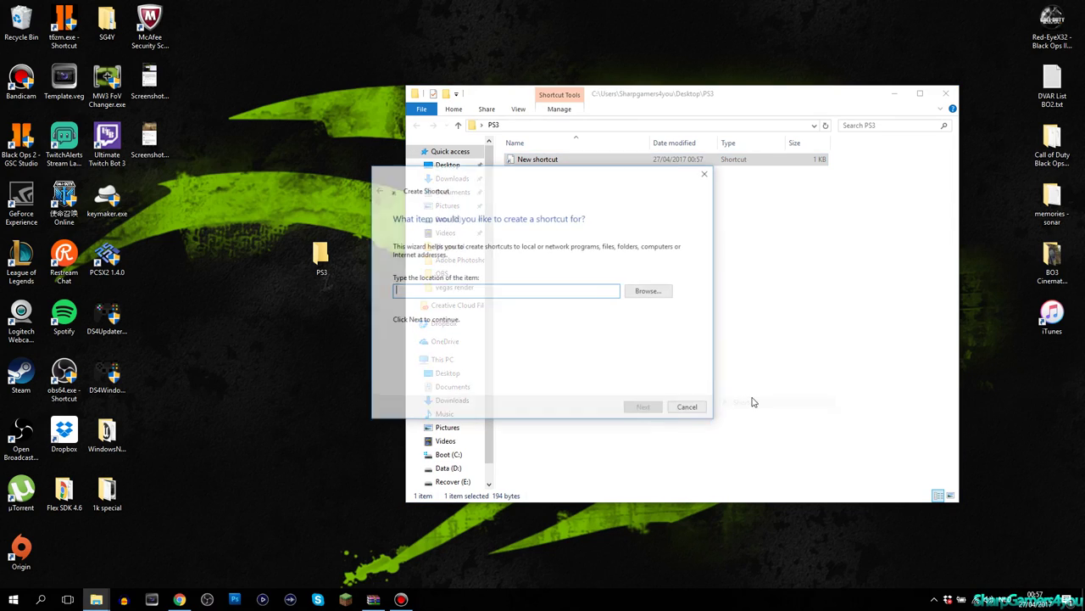
left_click(692, 408)
right_click(560, 204)
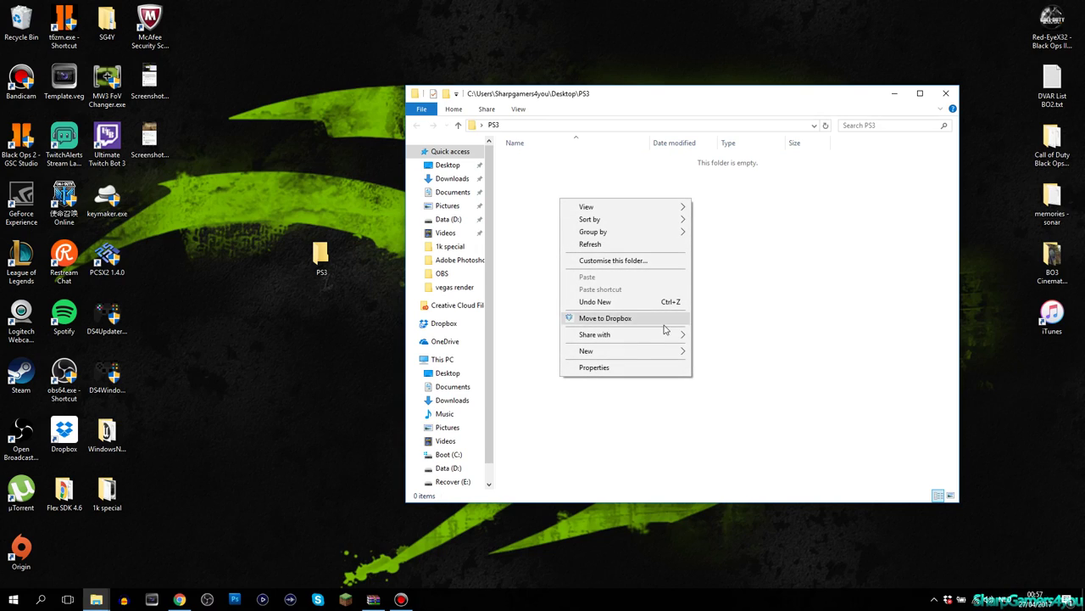
left_click(711, 360)
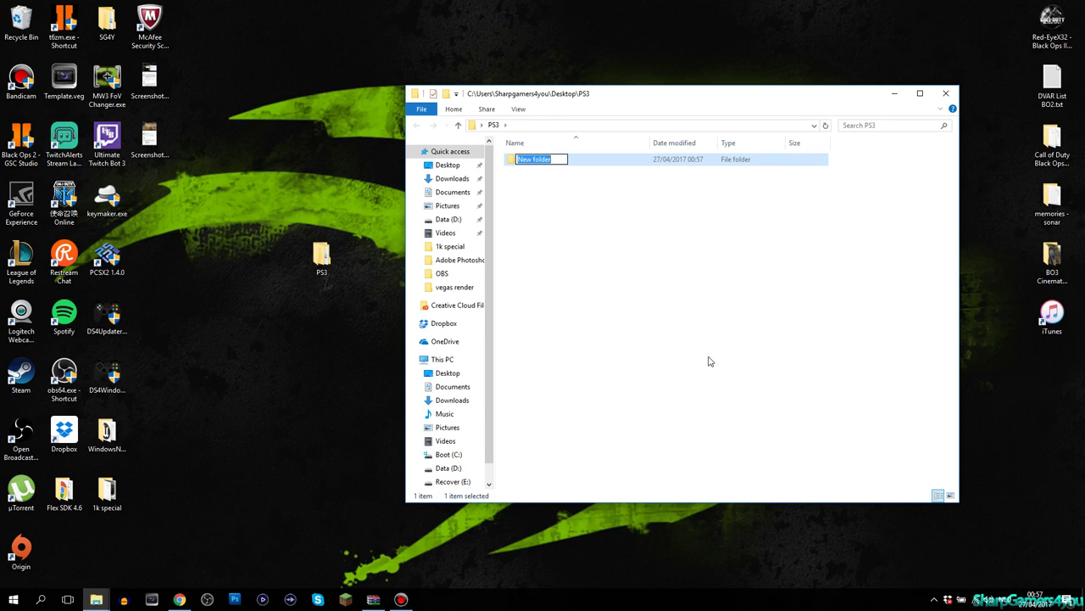
type("EXPO")
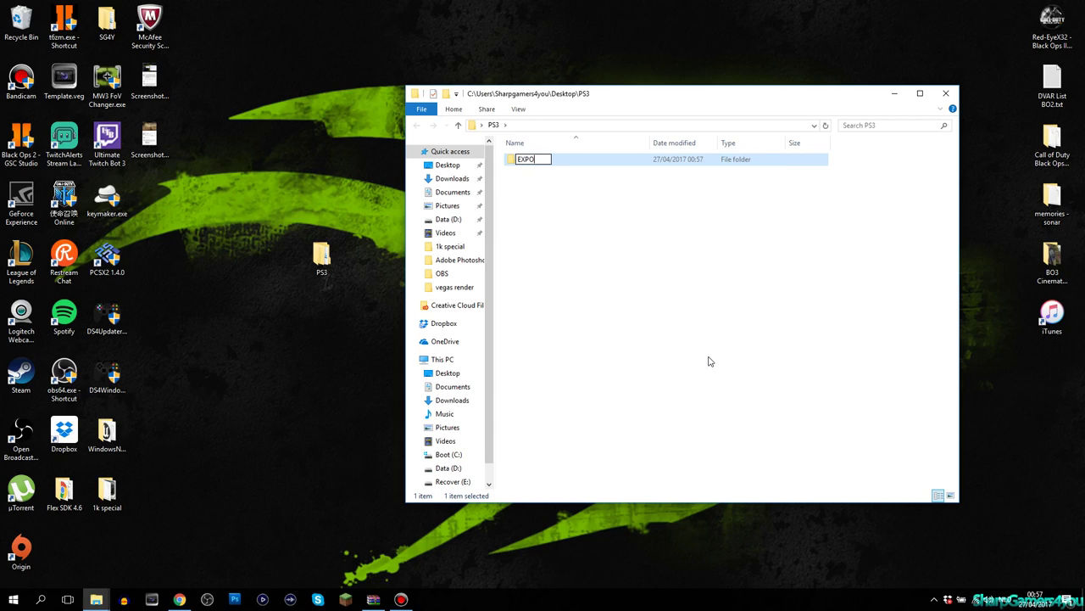
type("RT")
key("Return")
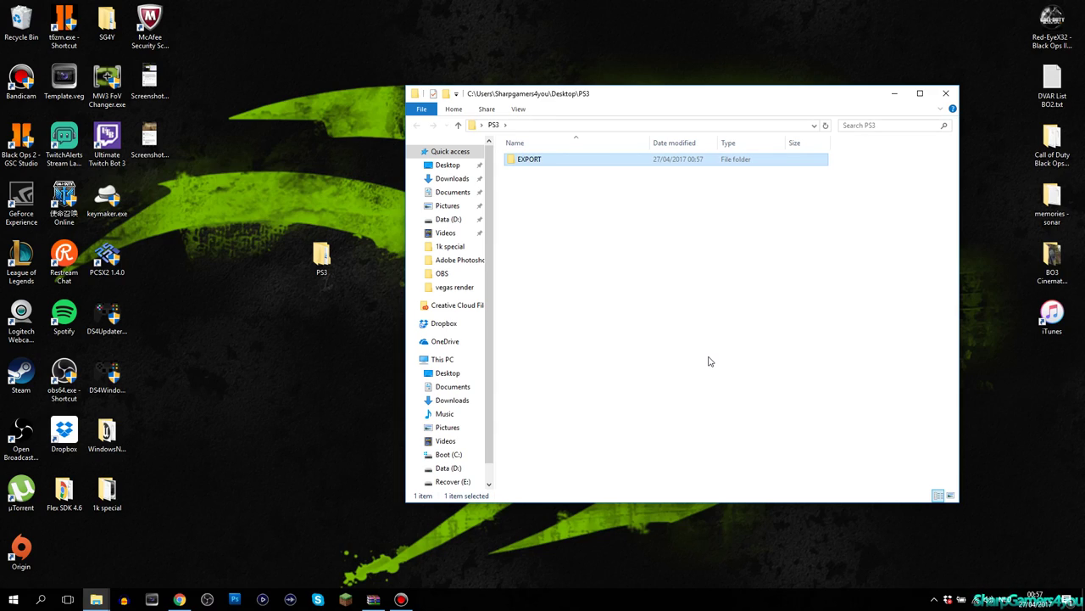
key("Return")
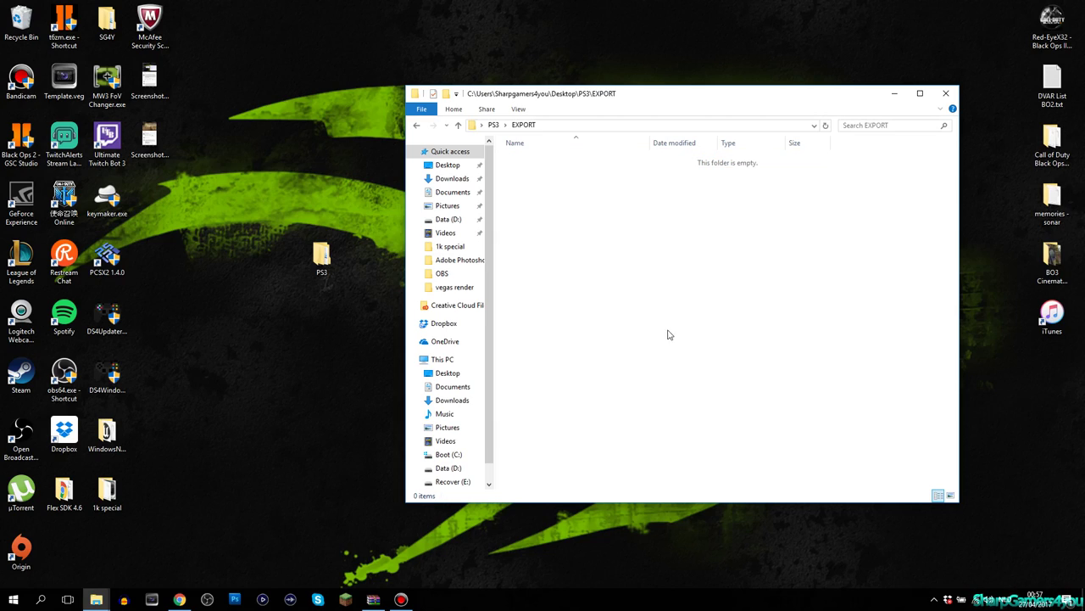
Add a BACKUP folder inside EXPORT, open it, and select the two desktop screenshots.
right_click(581, 246)
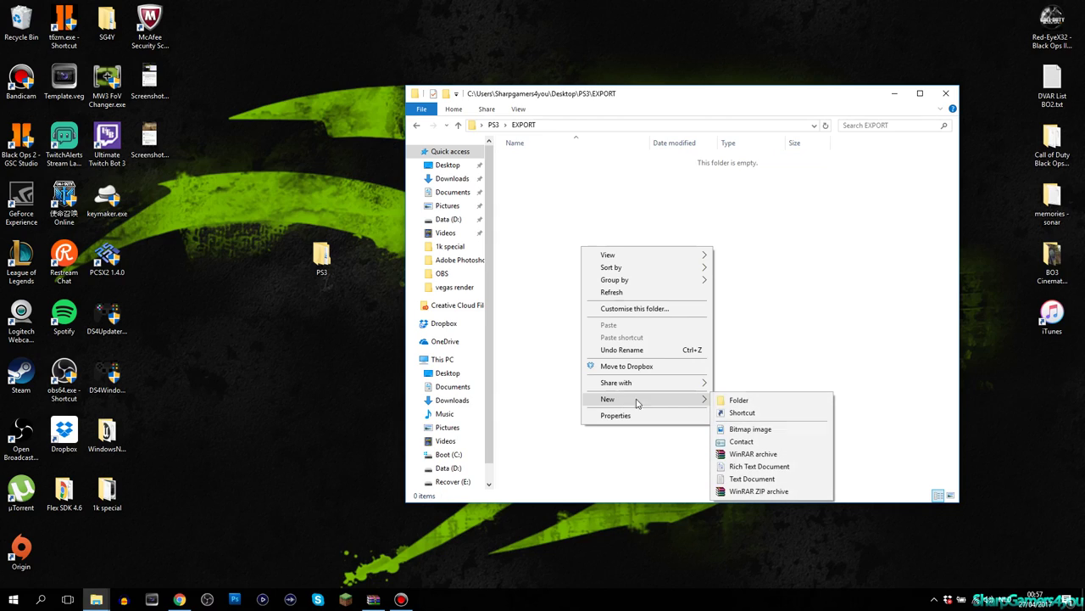
left_click(719, 399)
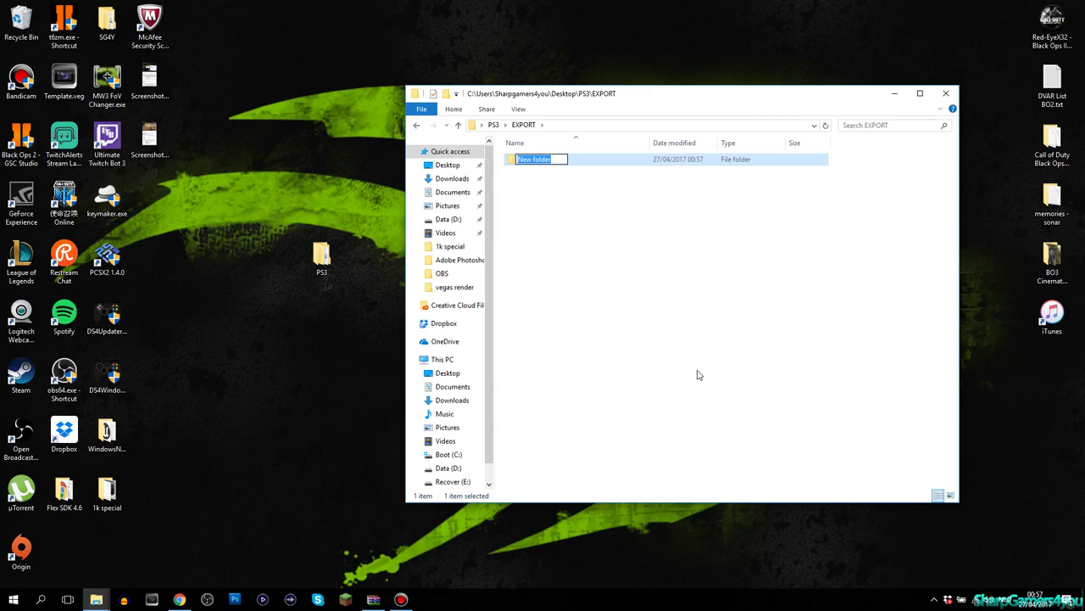
type("BA")
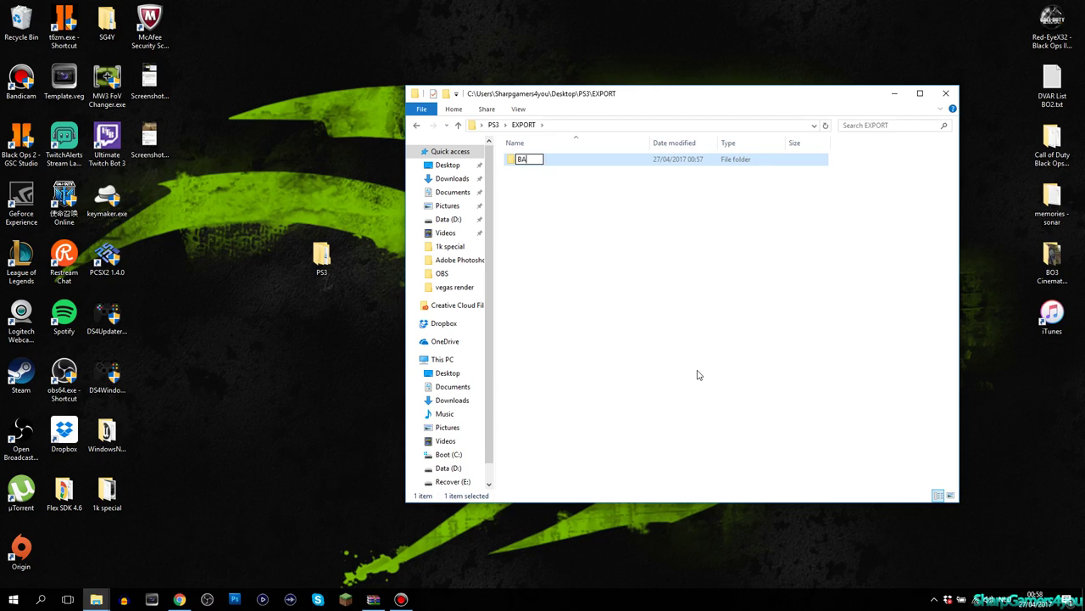
type("CKUP")
key("Return")
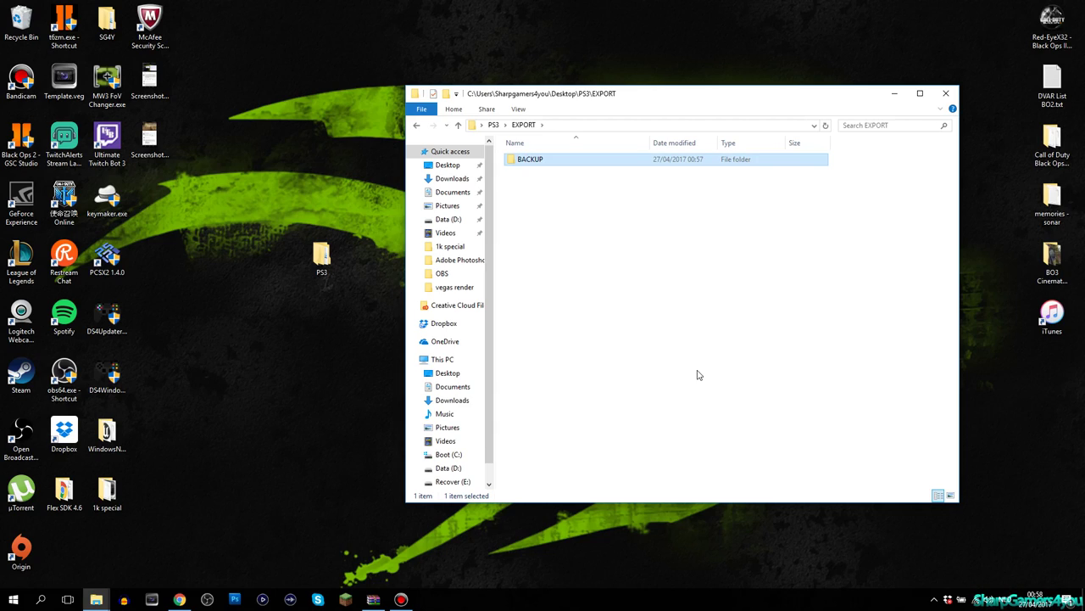
key("Return")
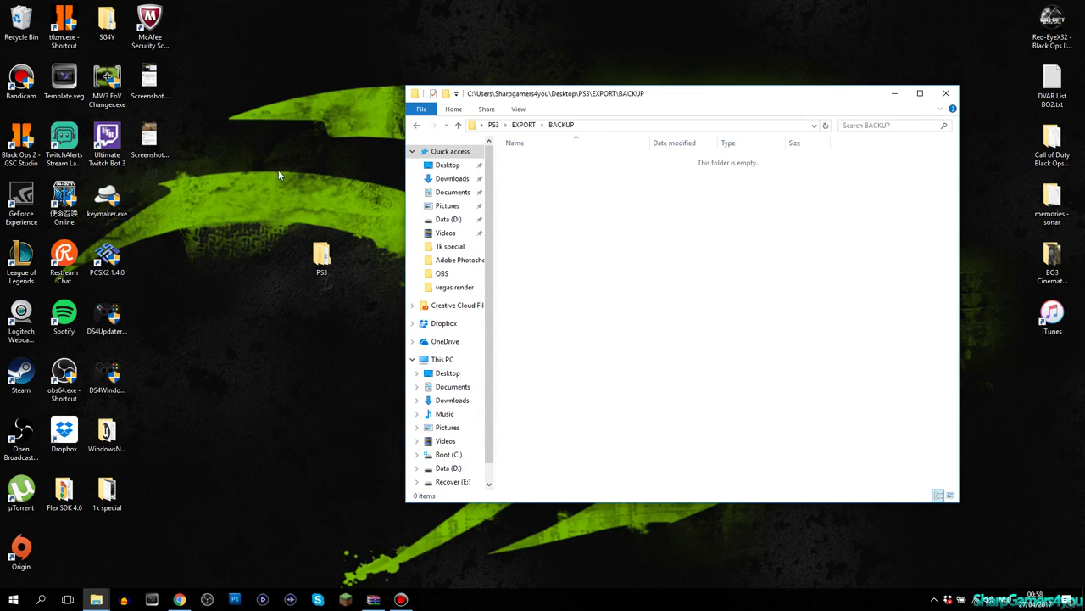
left_click_drag(194, 164, 139, 59)
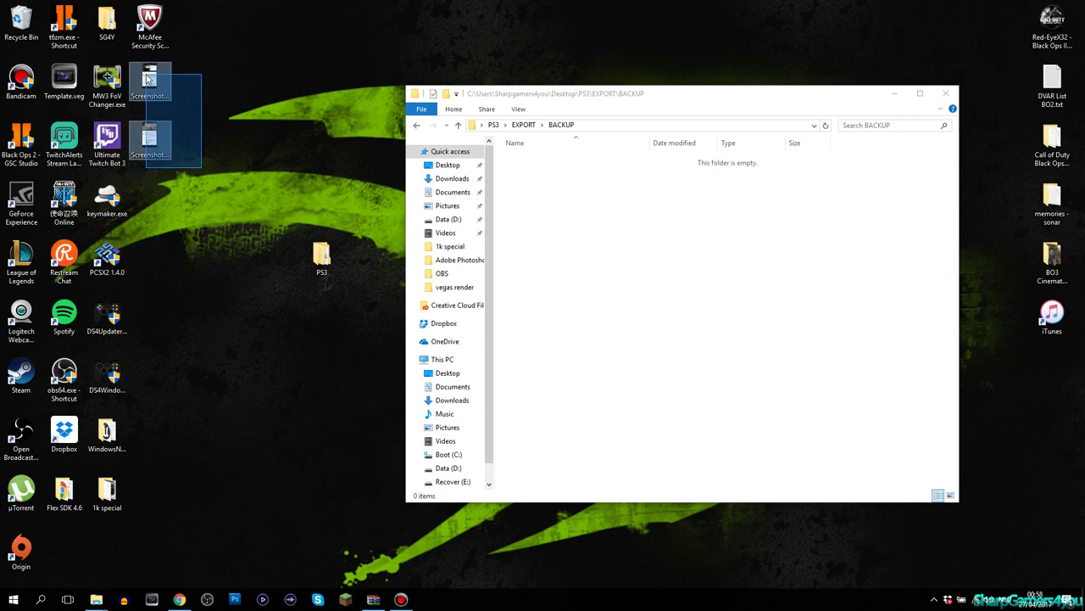
Check the MEGA download, then drag both desktop screenshots into the BACKUP folder.
left_click(177, 600)
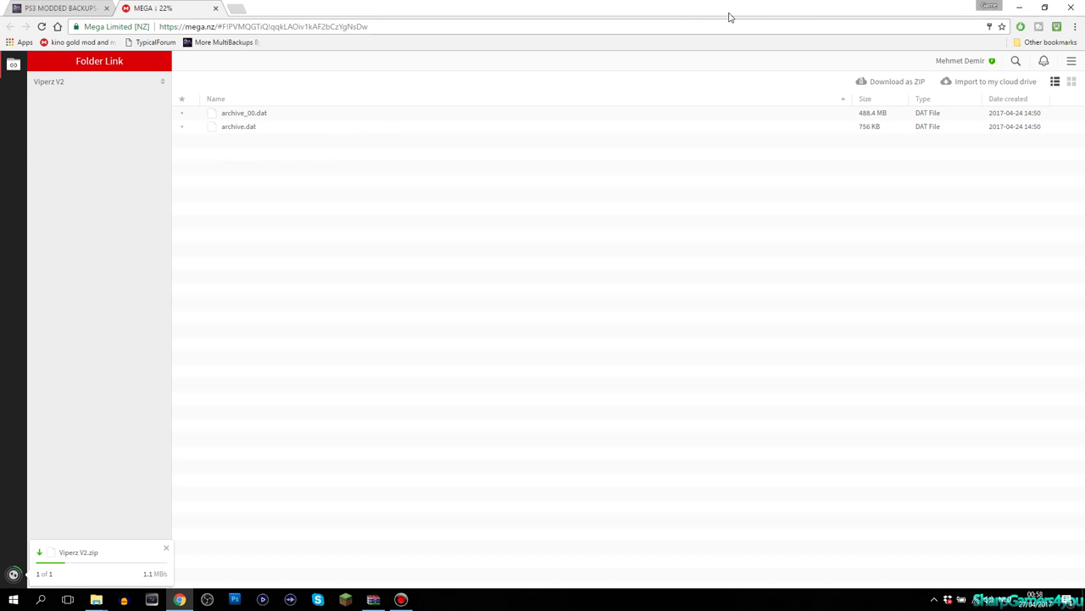
left_click(1019, 6)
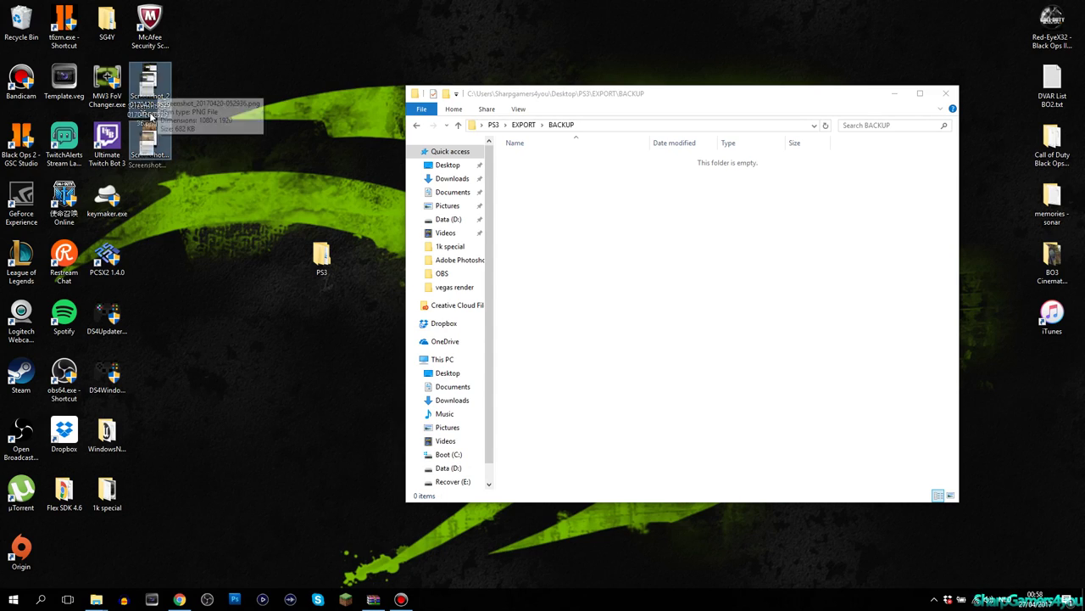
left_click_drag(157, 93, 550, 219)
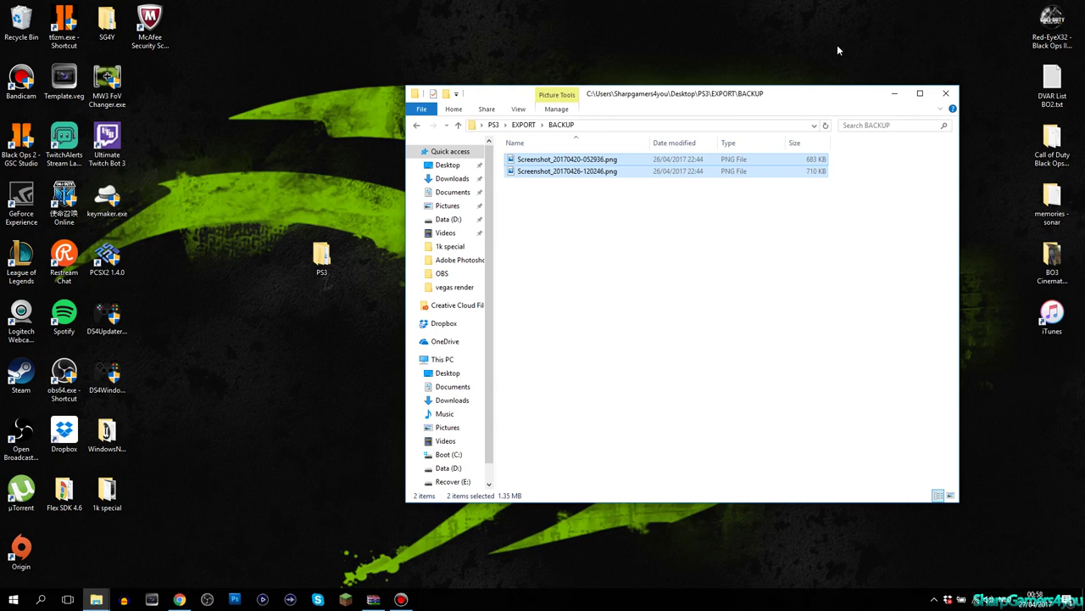
left_click(933, 604)
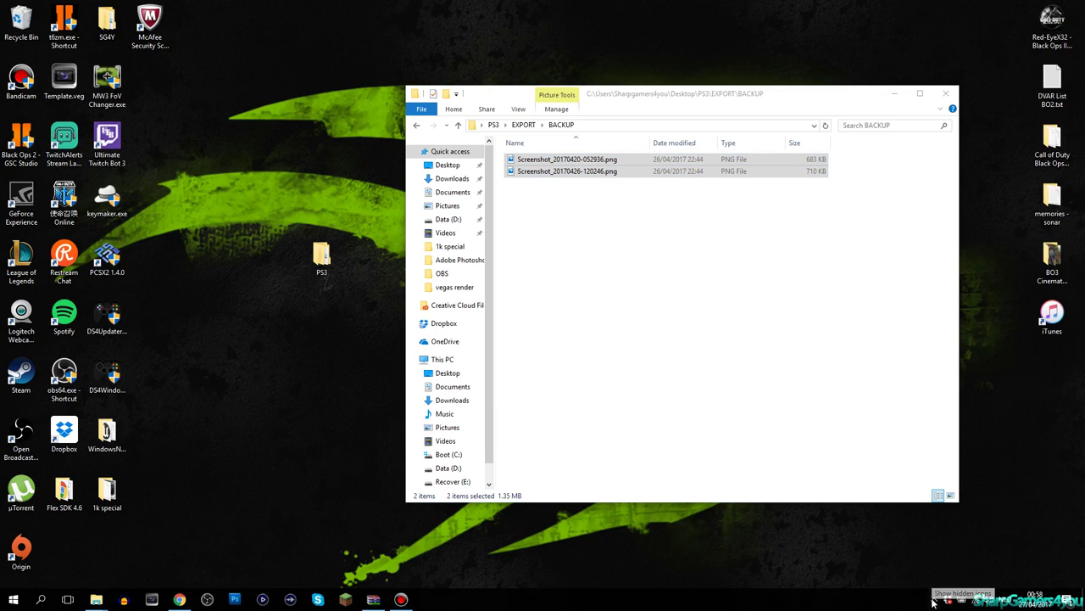
right_click(933, 602)
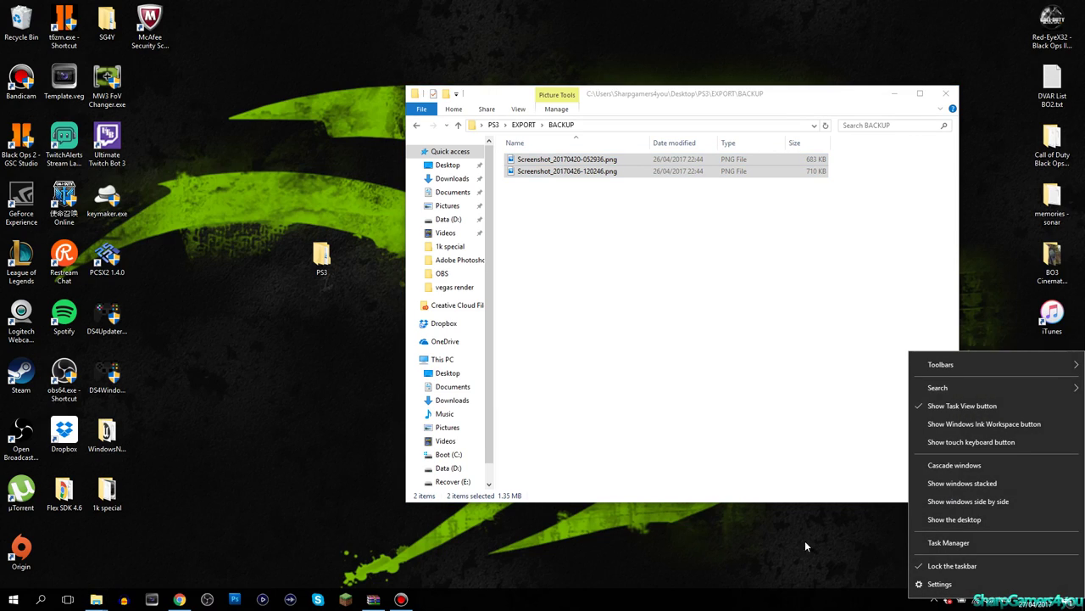
left_click(933, 602)
left_click(936, 602)
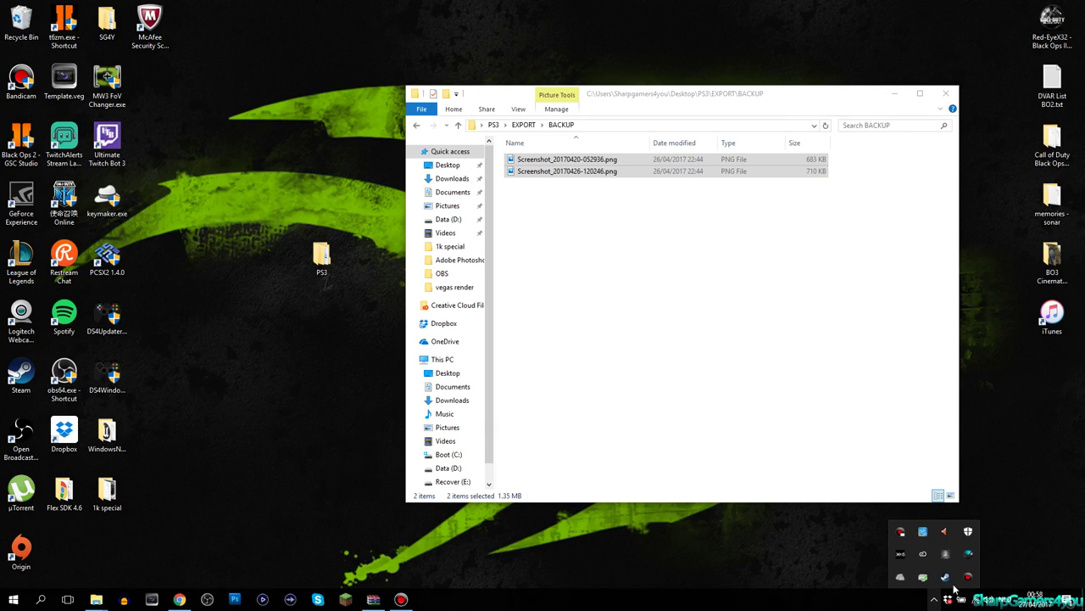
right_click(901, 578)
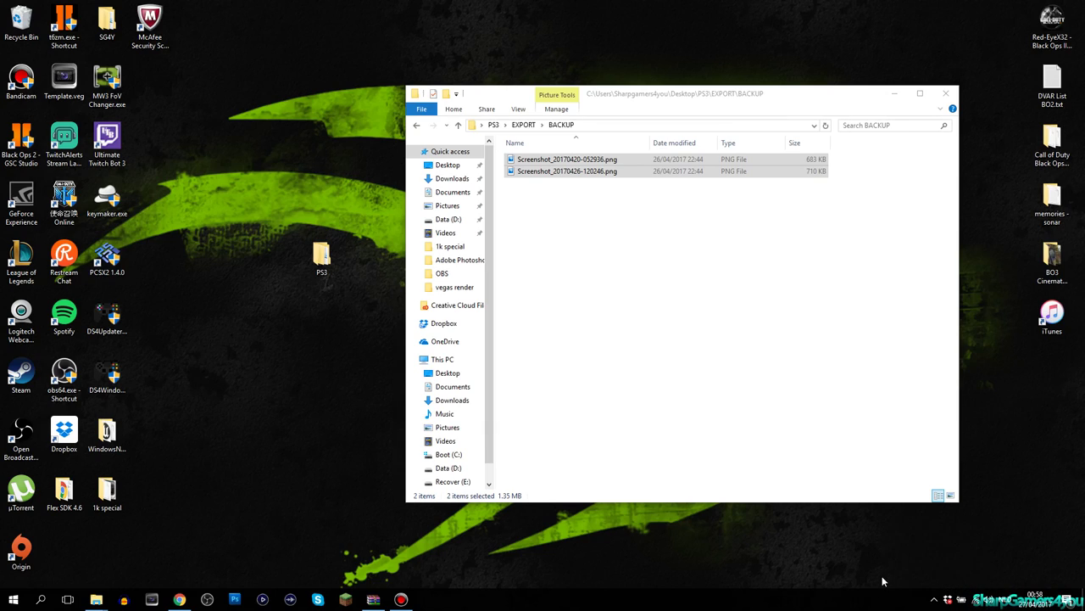
left_click(820, 555)
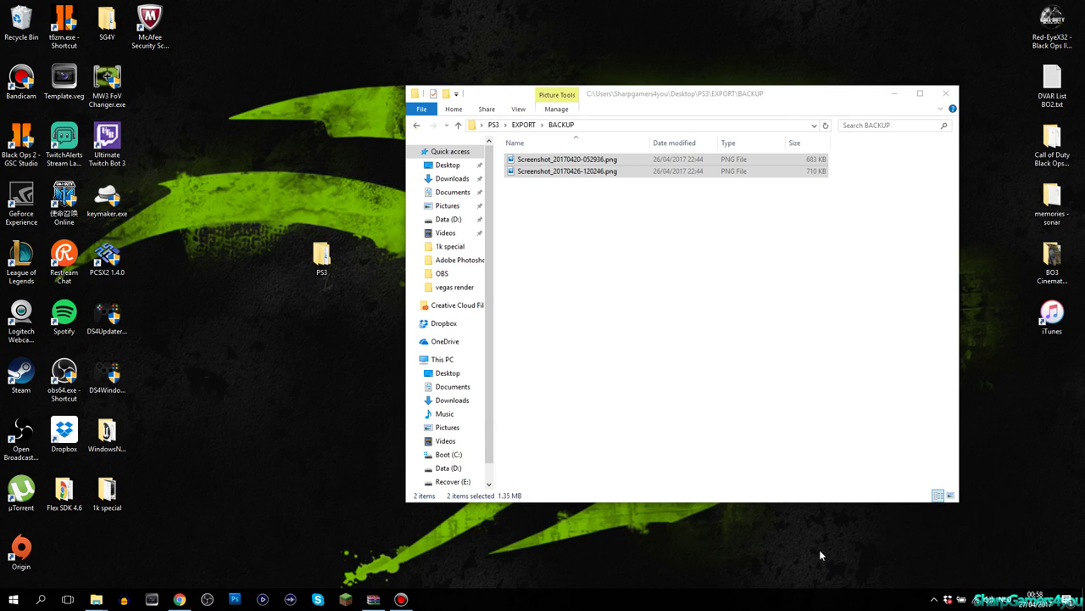
left_click(585, 258)
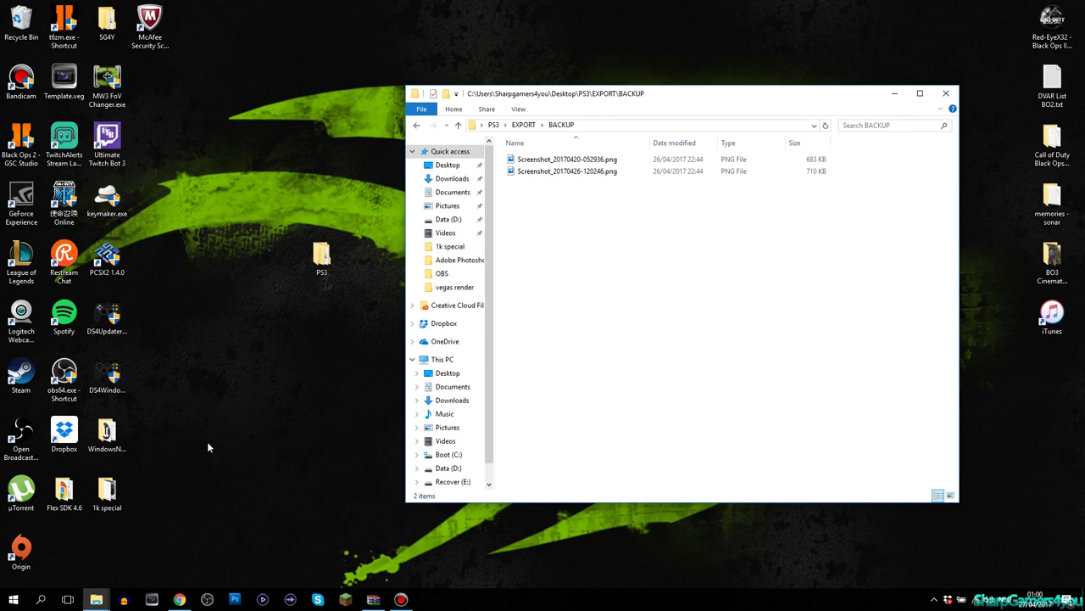
left_click(180, 599)
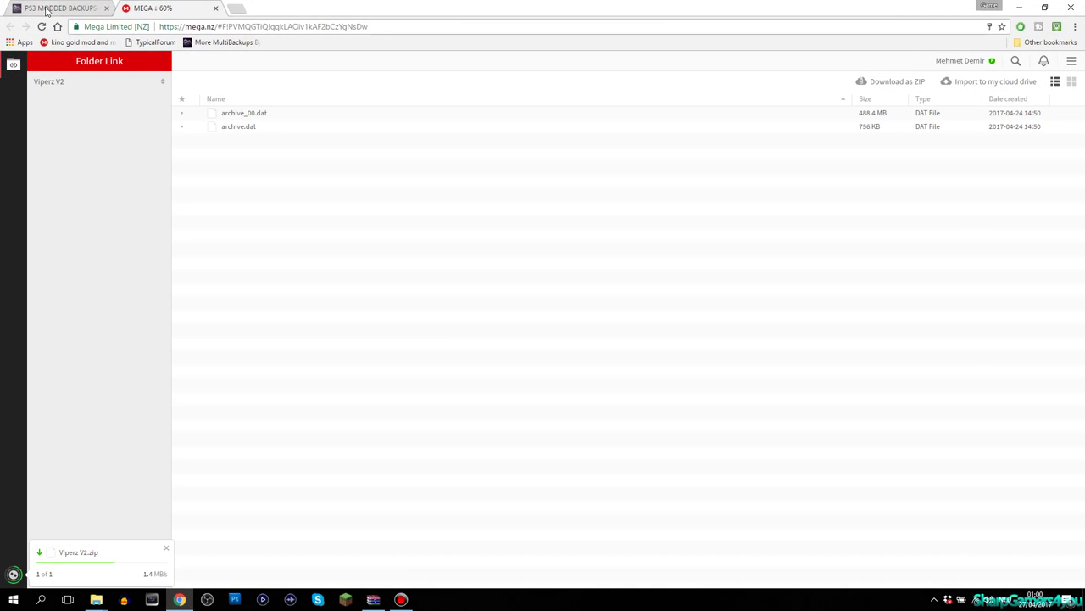
left_click(51, 8)
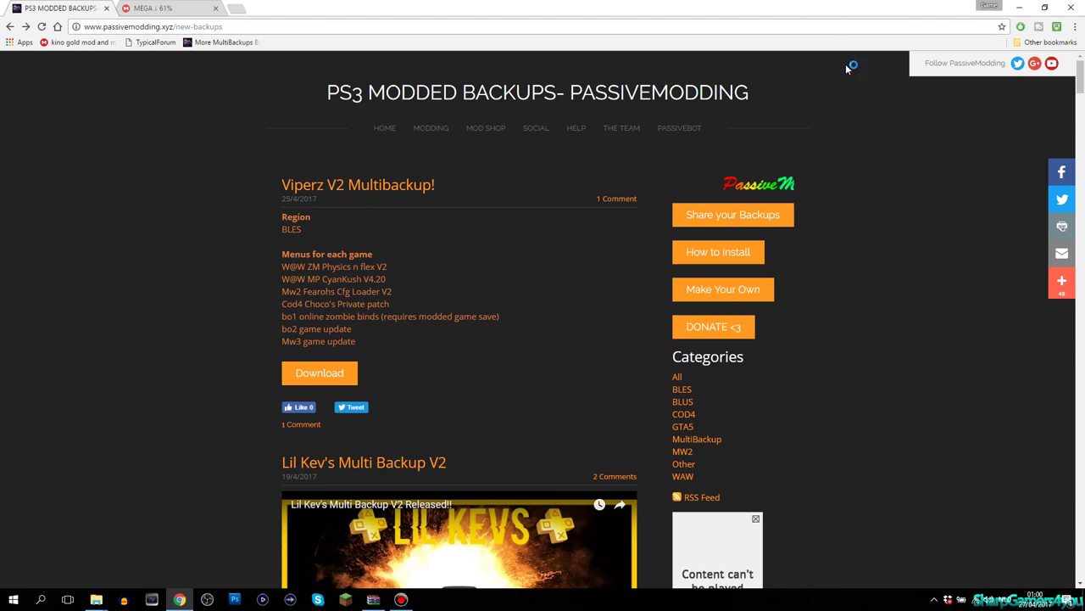
left_click(1024, 11)
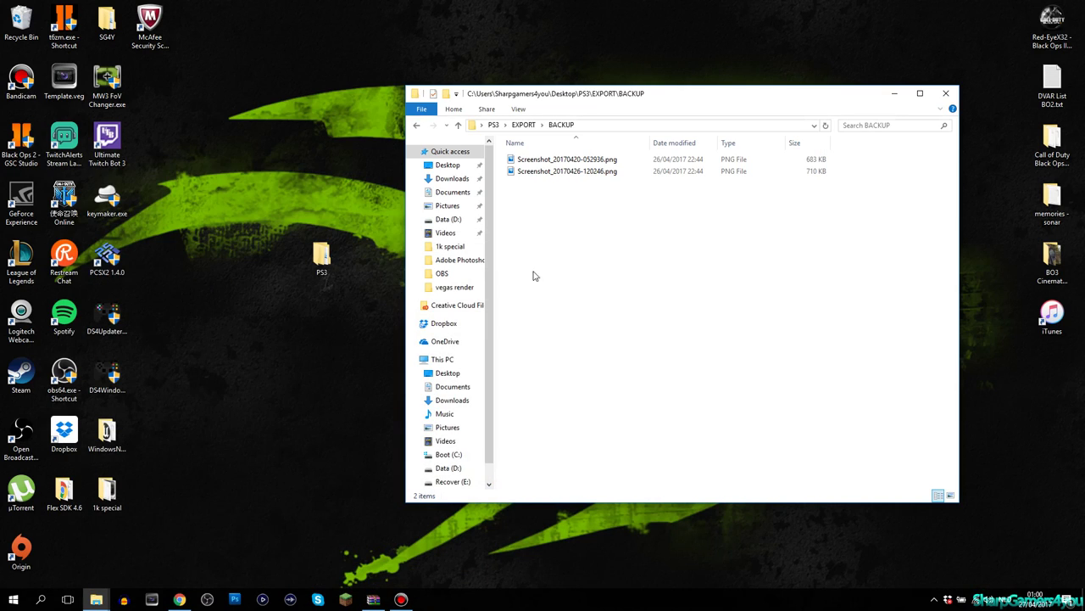
mouse_move(224, 283)
left_mouse_down()
mouse_move(348, 402)
mouse_move(183, 244)
left_mouse_up()
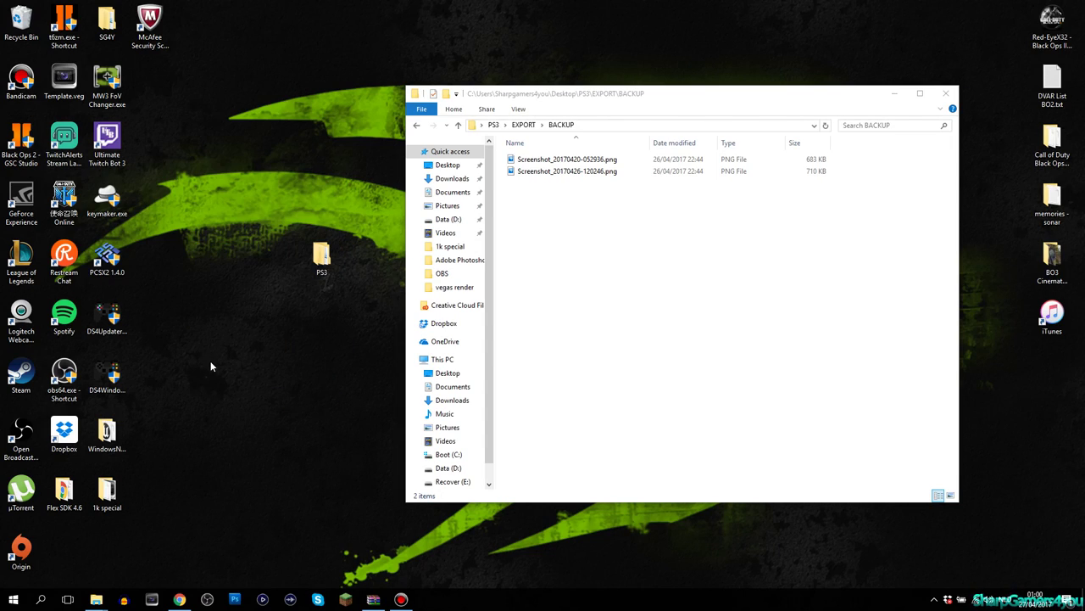
left_click(107, 490)
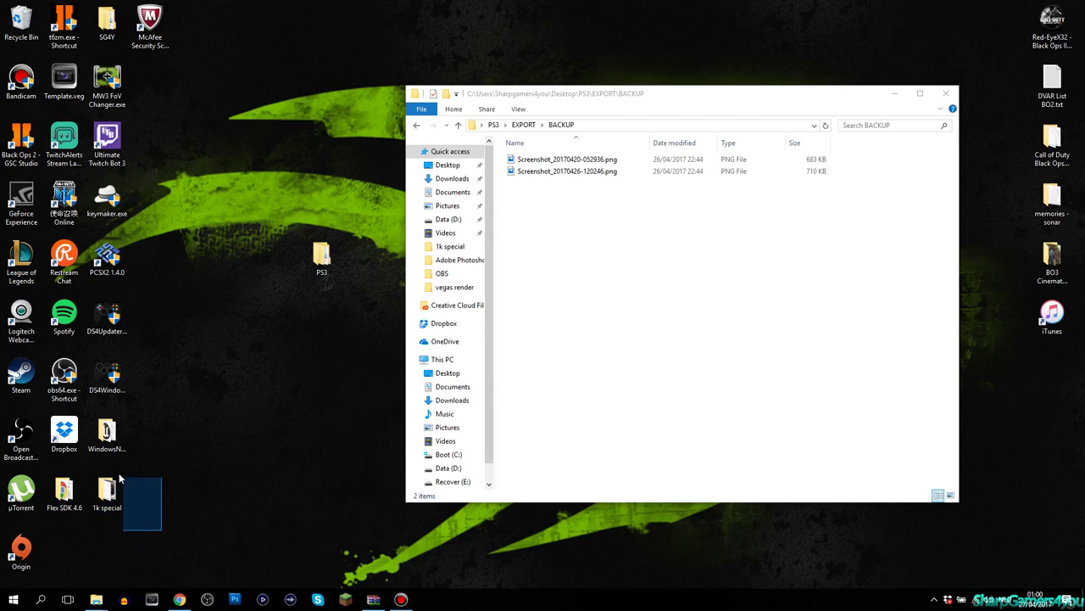
left_click_drag(126, 522, 162, 473)
left_click(182, 477)
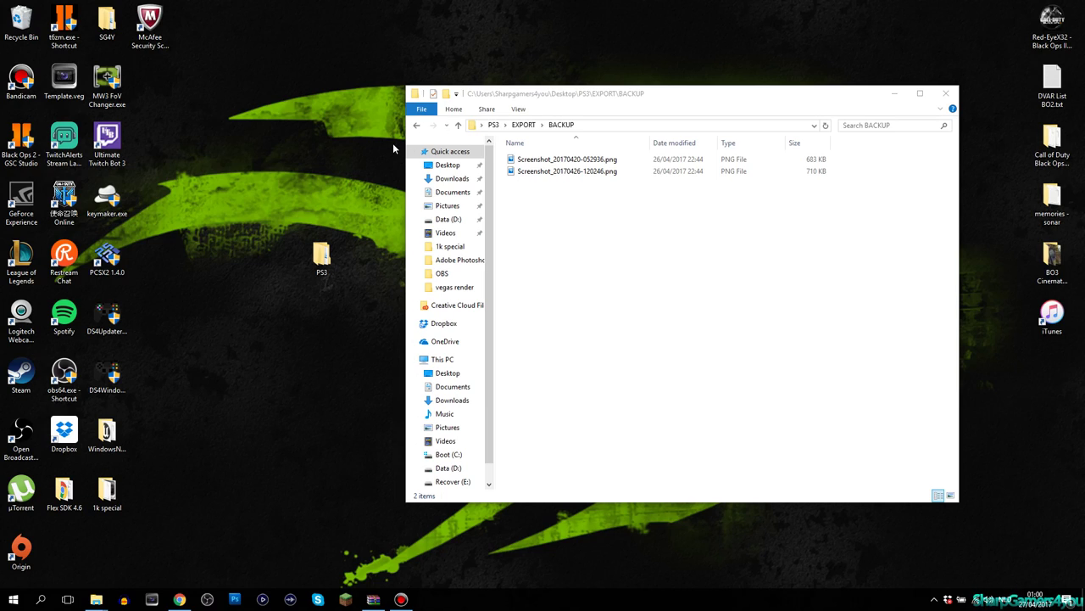
left_click(657, 97)
mouse_move(658, 97)
left_mouse_down()
mouse_move(686, 111)
mouse_move(674, 101)
left_mouse_up()
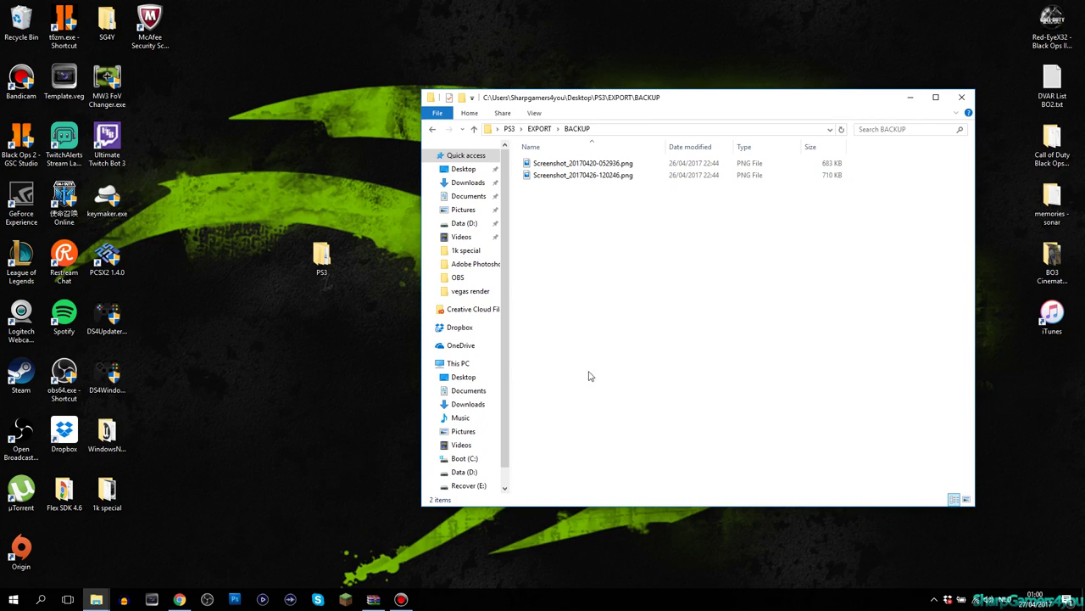